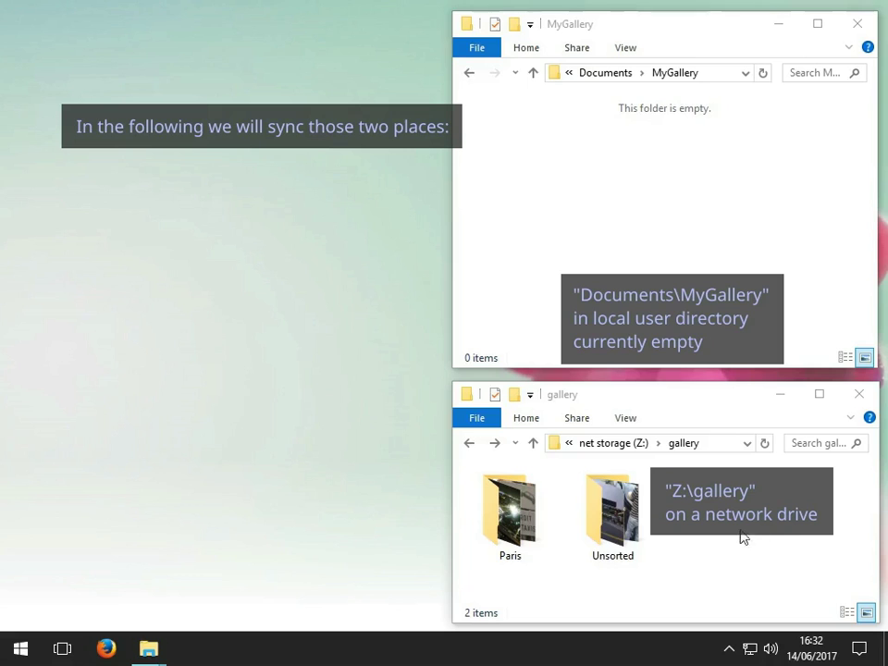
# Step: Open Parsley and dismiss its welcome message
pyautogui.click(27, 648)
pyautogui.click(637, 486)
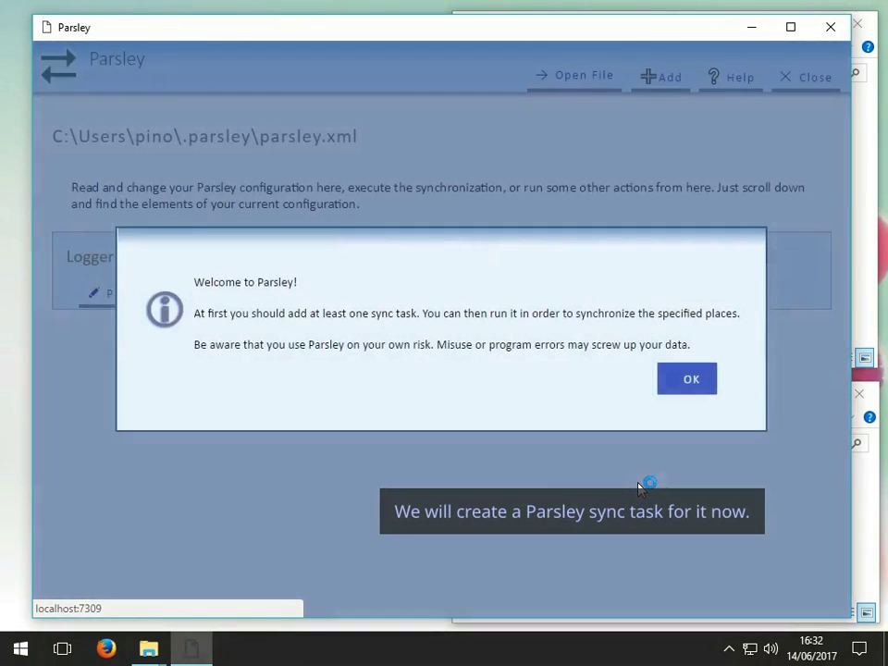
pyautogui.click(687, 380)
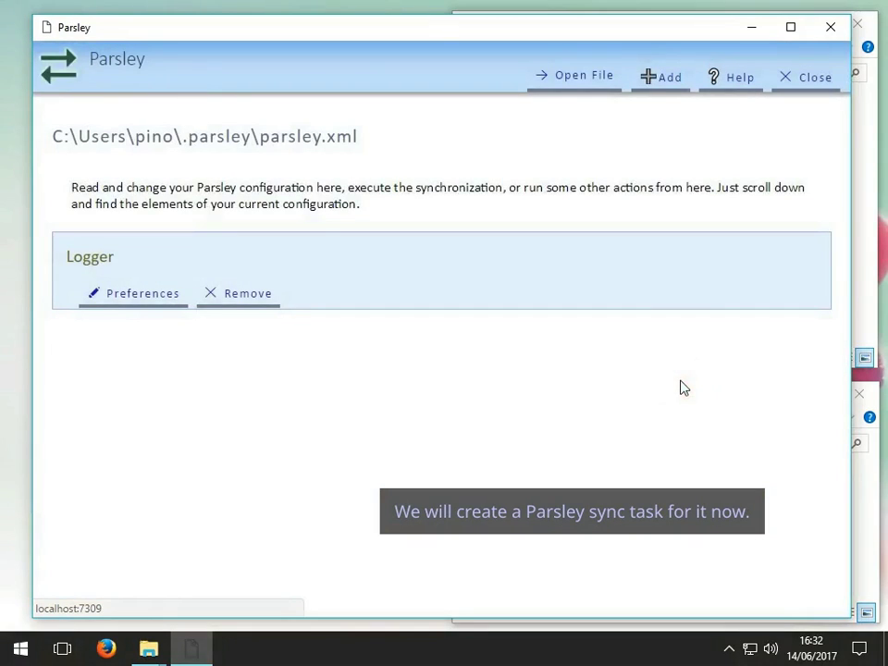
# Step: Add a sync task with the local filesystem directory Z:\gallery as its first filesystem
pyautogui.click(668, 83)
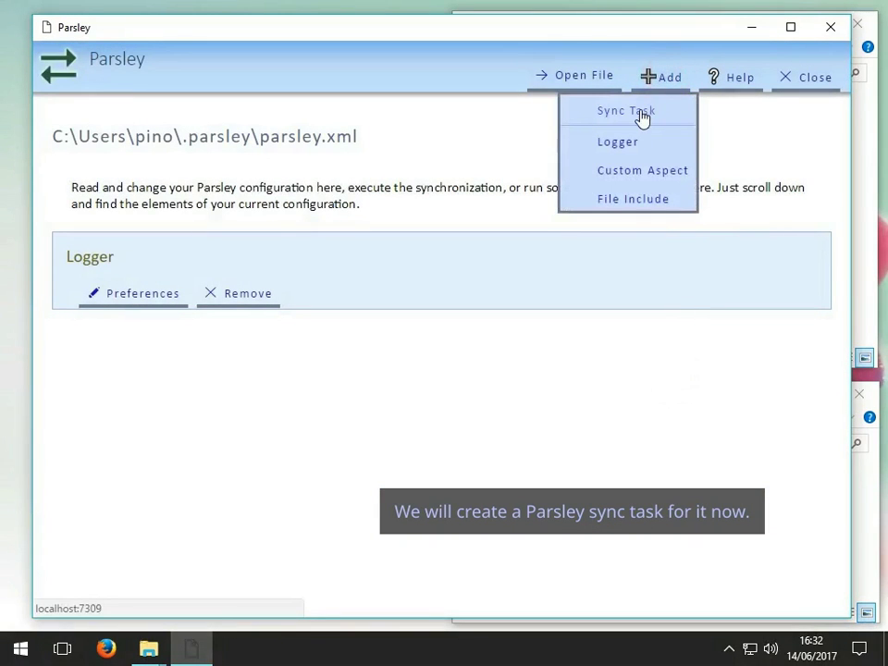
pyautogui.click(644, 115)
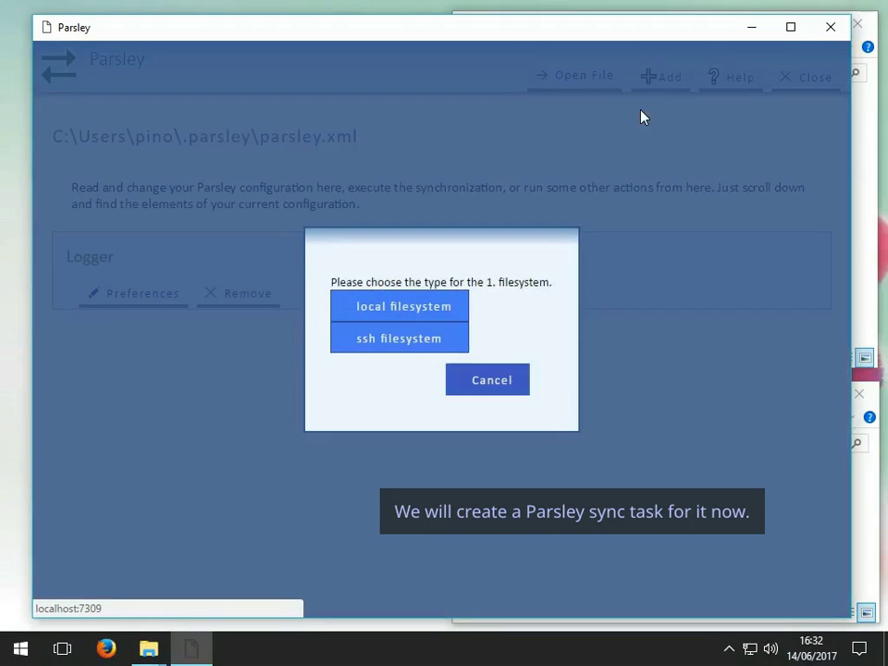
pyautogui.click(431, 310)
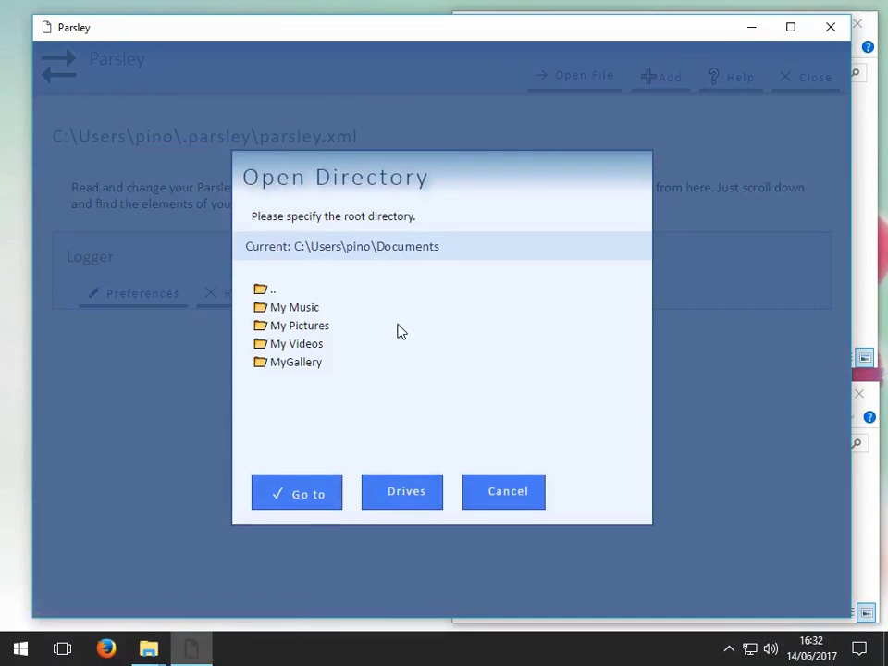
pyautogui.click(388, 500)
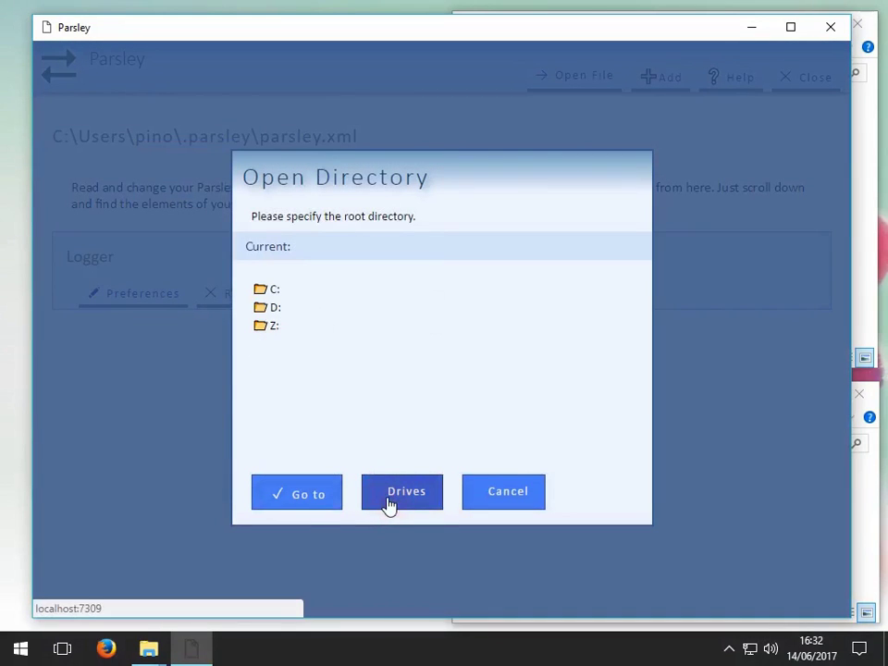
pyautogui.click(271, 337)
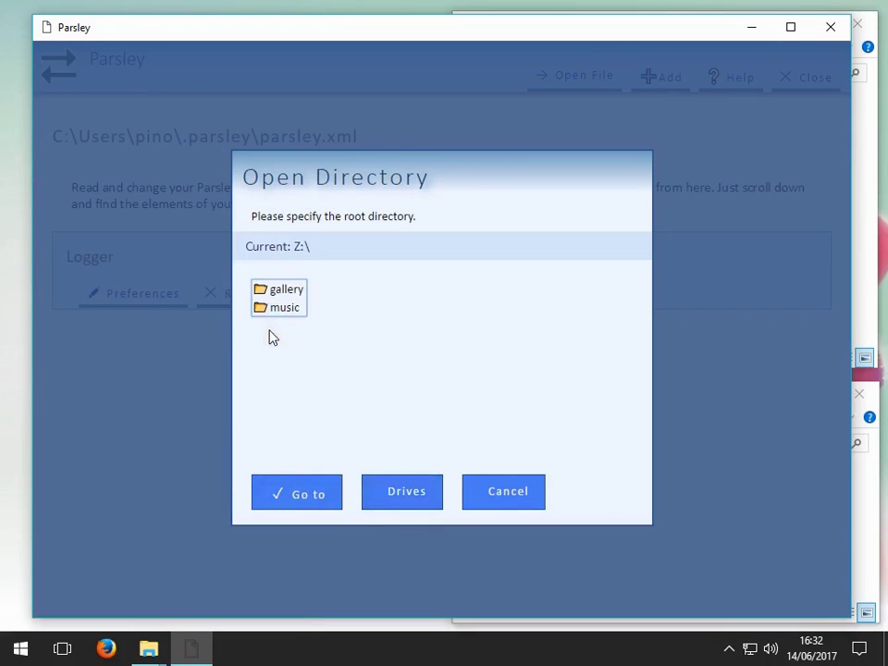
pyautogui.click(278, 293)
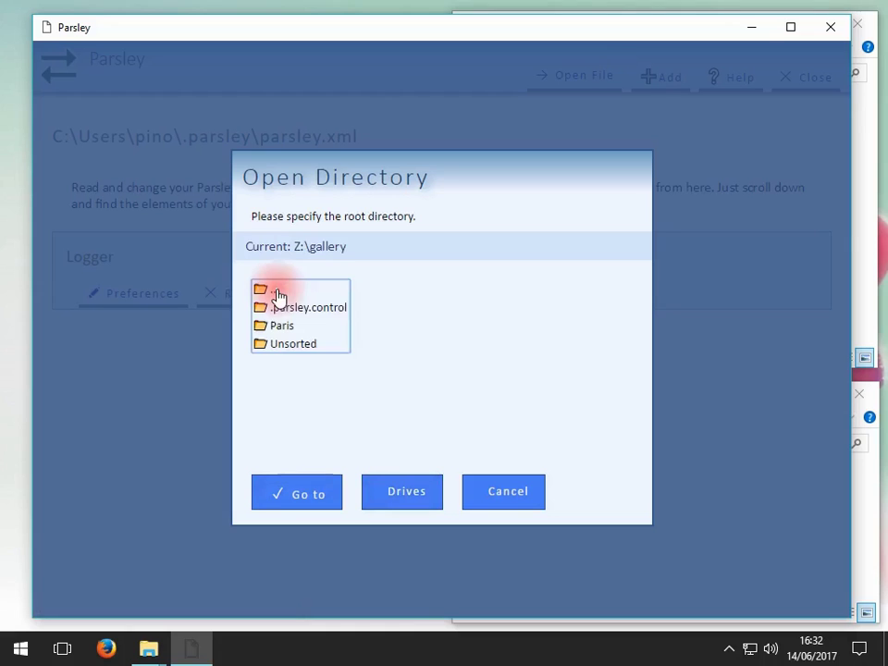
pyautogui.click(292, 495)
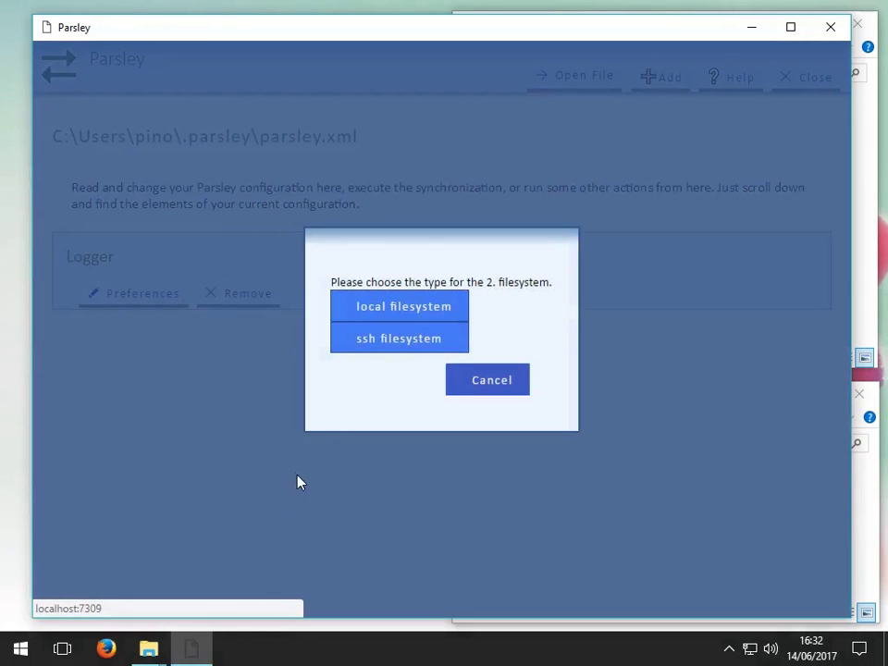
# Step: Set the second filesystem to the local directory MyGallery inside the user's Documents folder
pyautogui.click(367, 307)
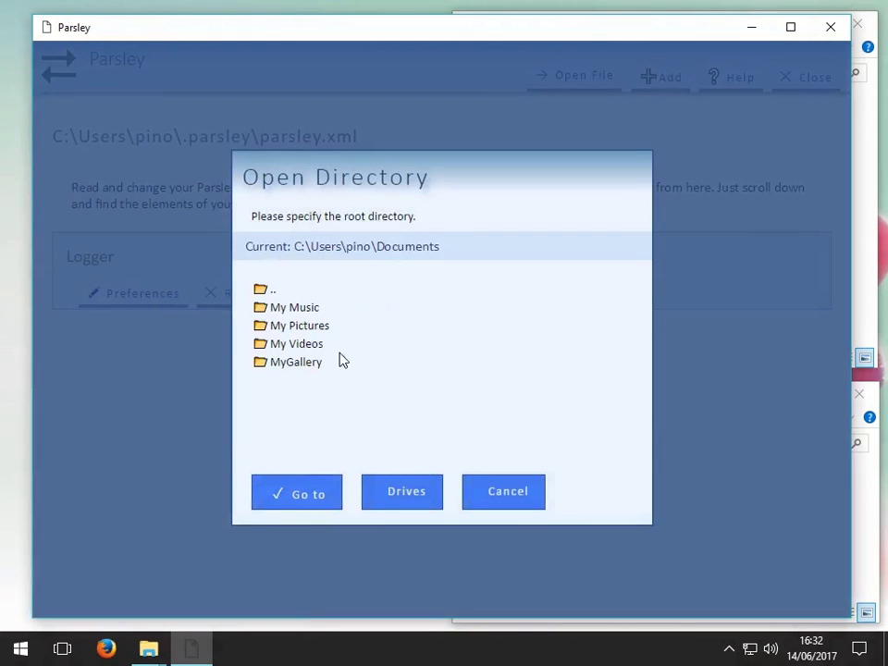
pyautogui.click(307, 367)
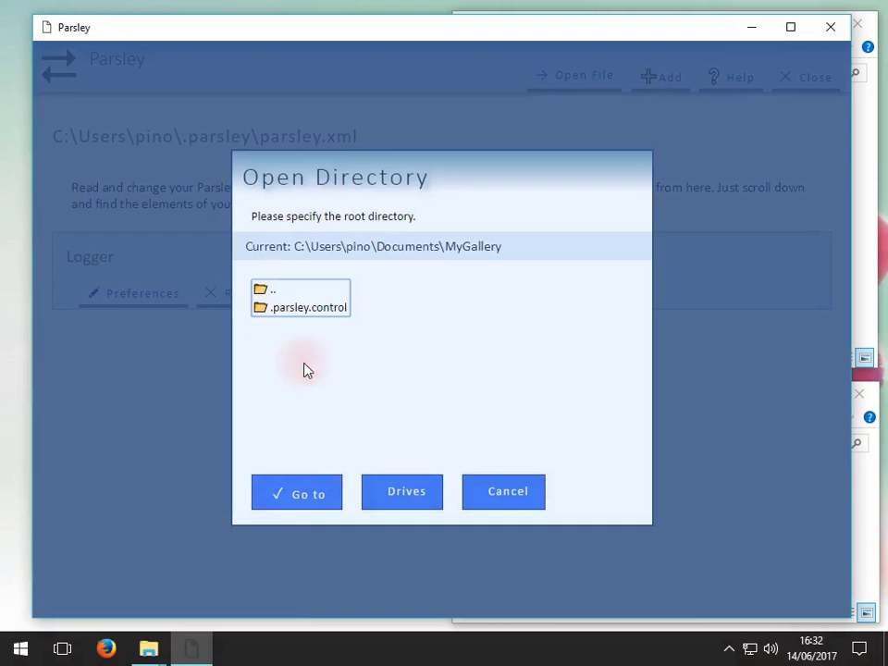
pyautogui.click(301, 500)
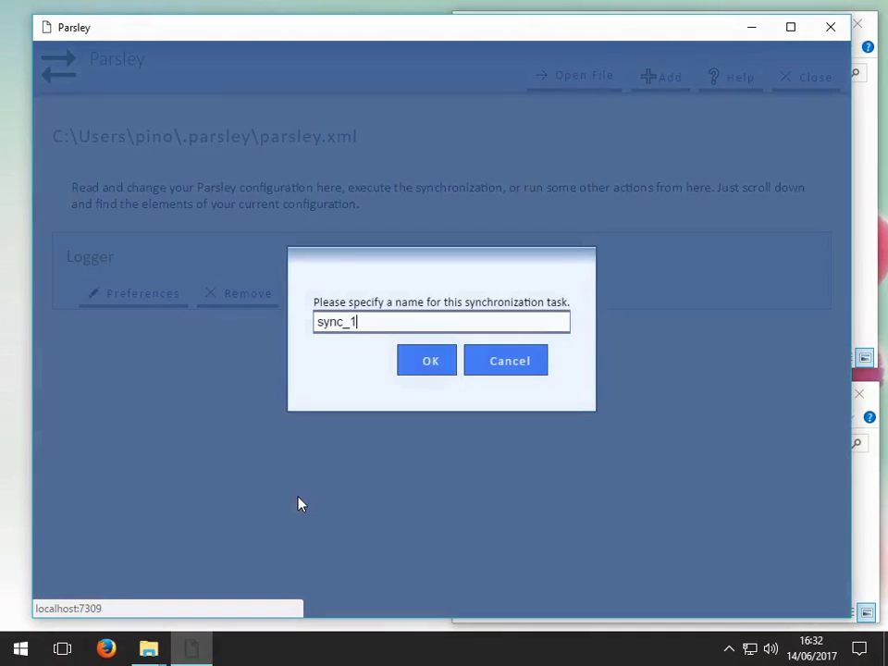
# Step: Name the synchronization task mysync, create it and run it
pyautogui.doubleClick(360, 322)
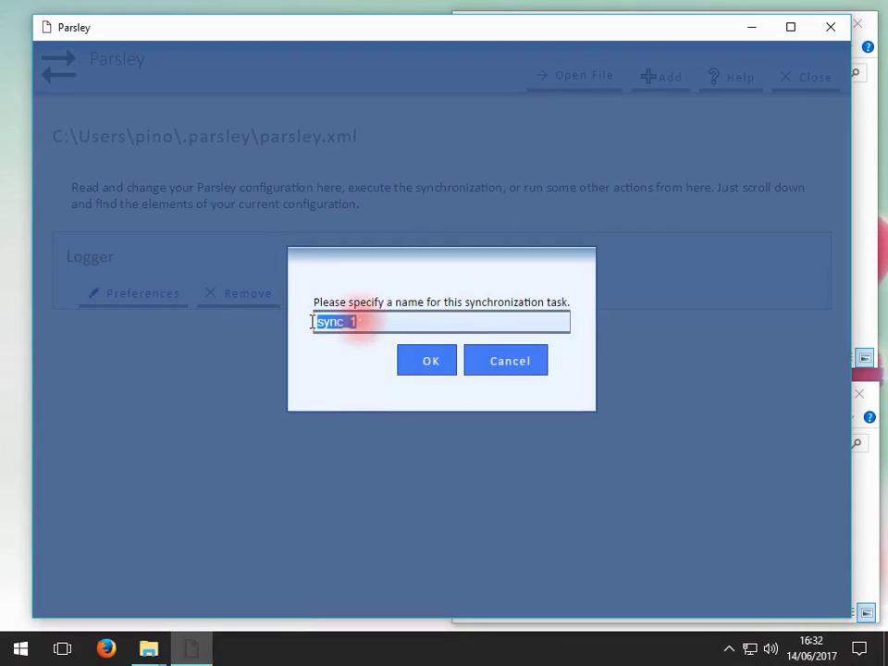
pyautogui.write('mys')
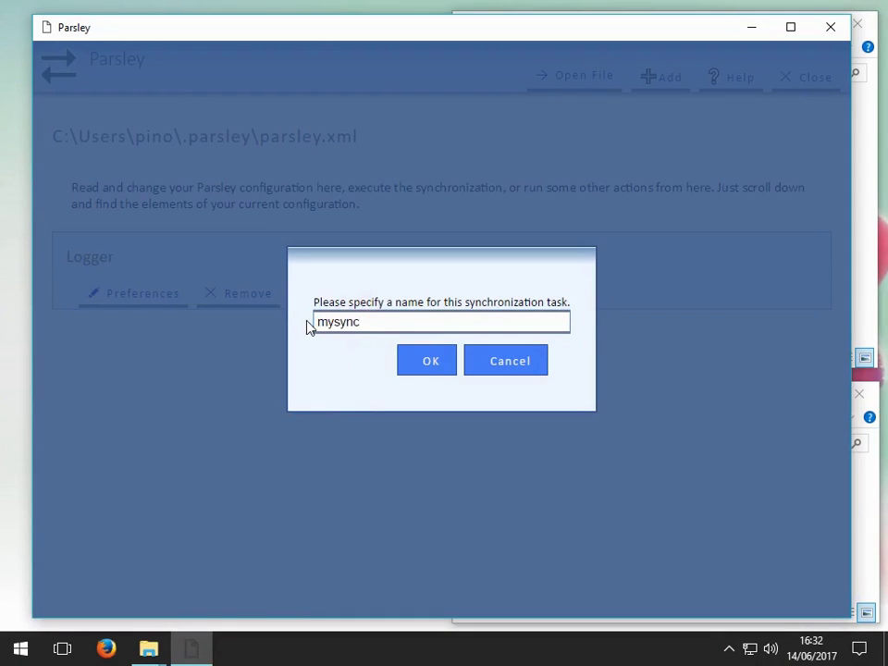
pyautogui.click(411, 360)
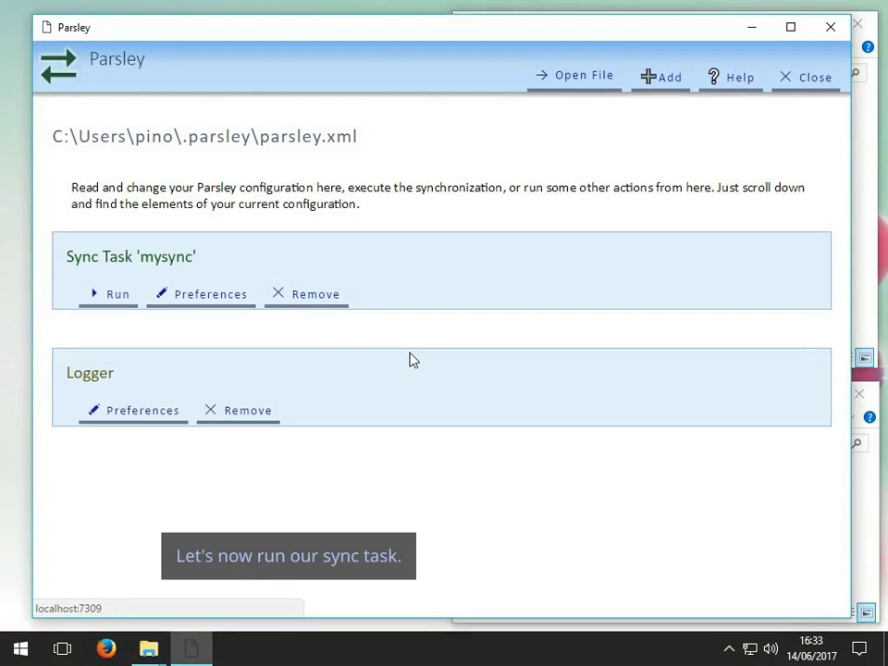
pyautogui.click(116, 298)
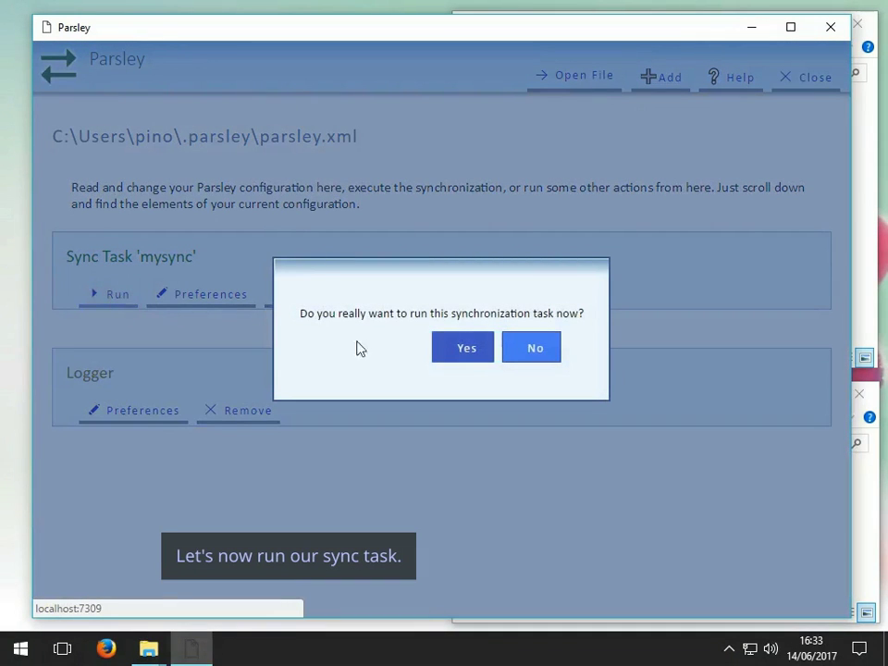
pyautogui.click(465, 355)
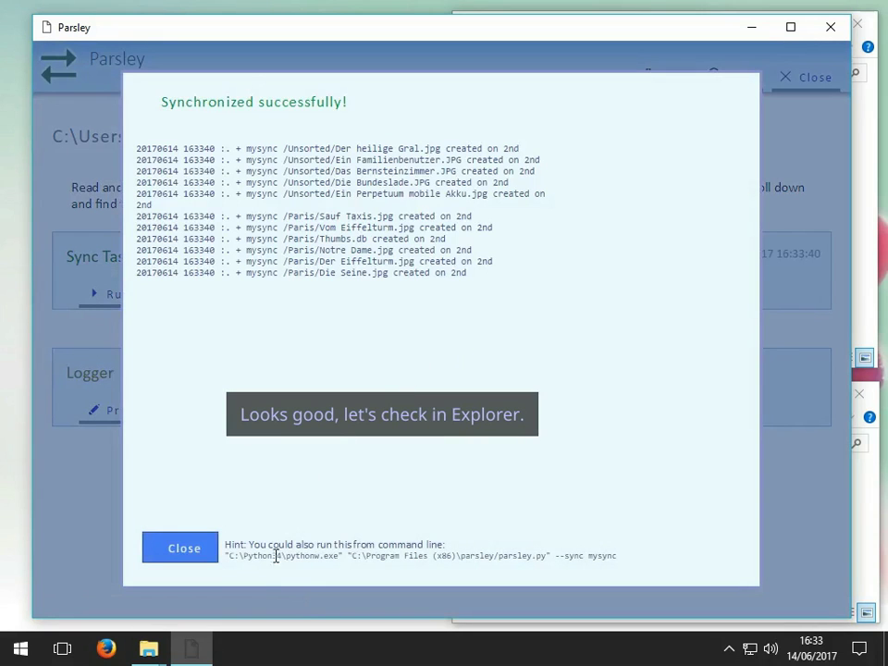
# Step: Check the synced contents of the Paris folder in MyGallery in File Explorer and return to MyGallery
pyautogui.click(190, 654)
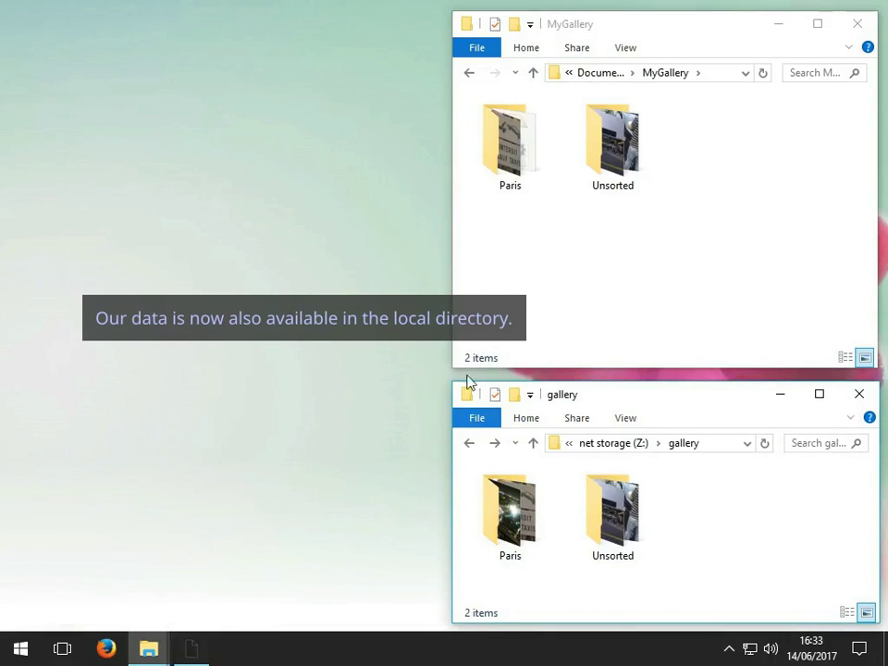
pyautogui.doubleClick(508, 164)
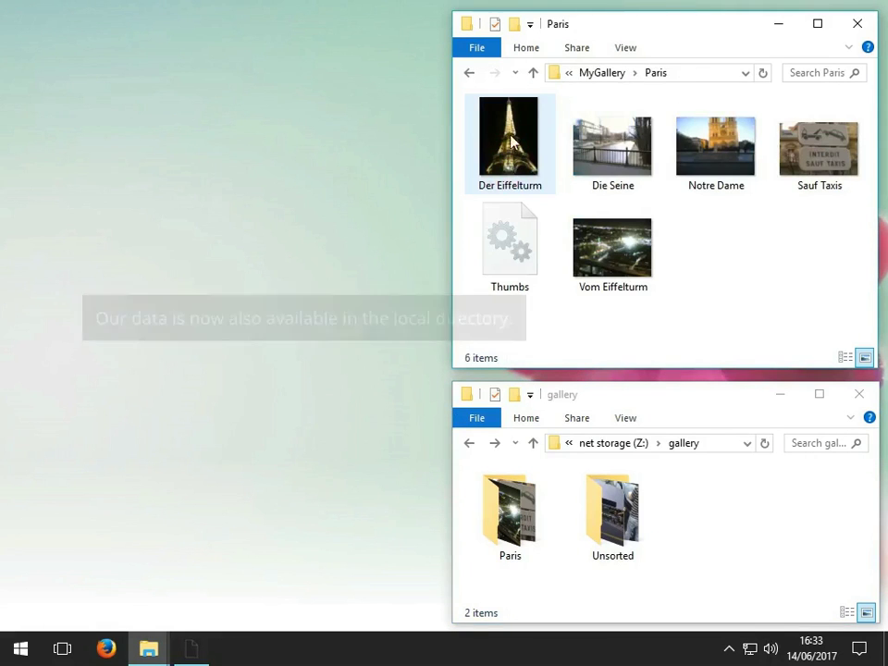
pyautogui.click(534, 74)
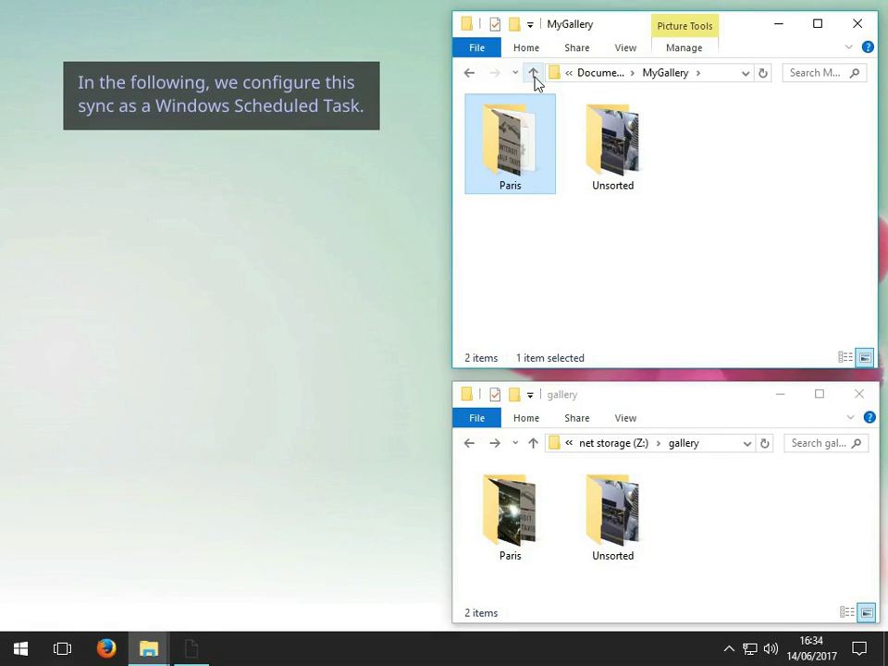
# Step: Search Windows for the scheduler and open Task Scheduler
pyautogui.click(21, 651)
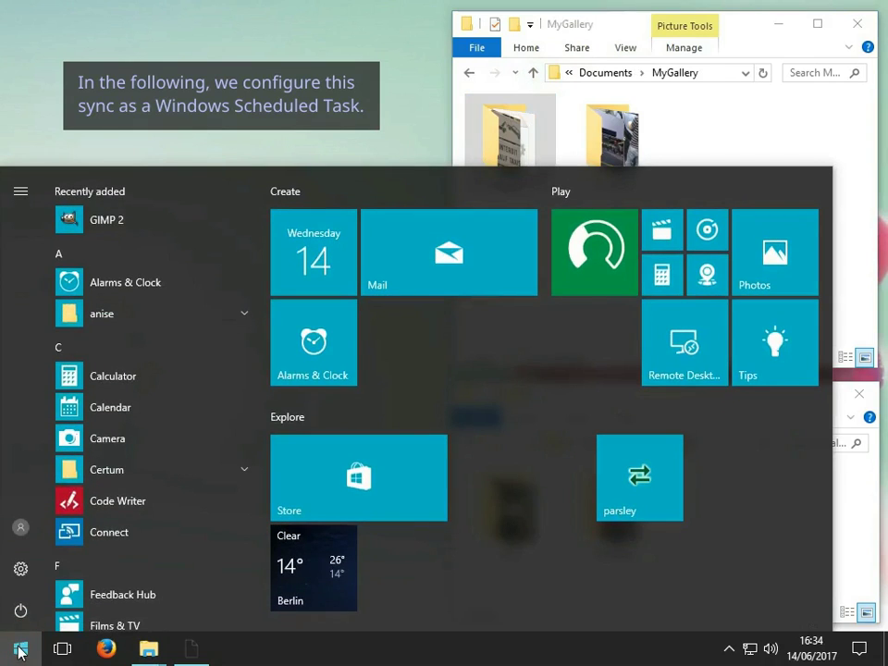
pyautogui.write('sch')
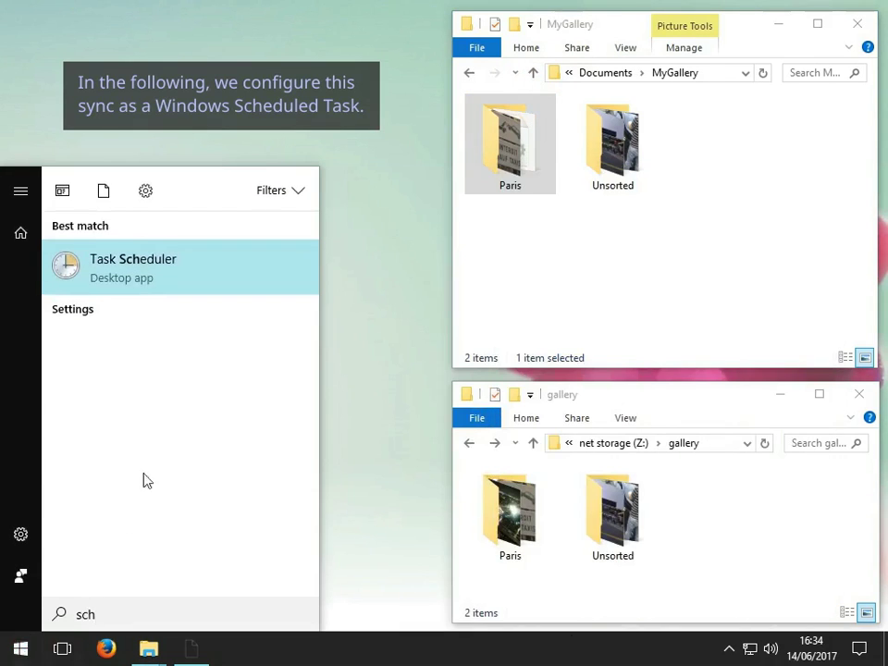
pyautogui.click(183, 285)
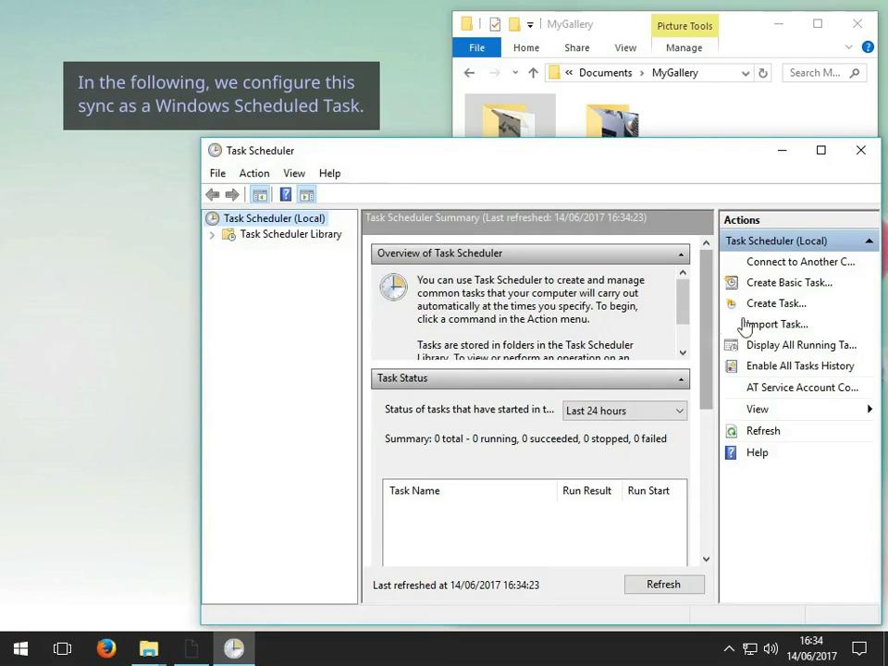
# Step: Create a new scheduled task named "sync my stuff with parsley"
pyautogui.click(777, 305)
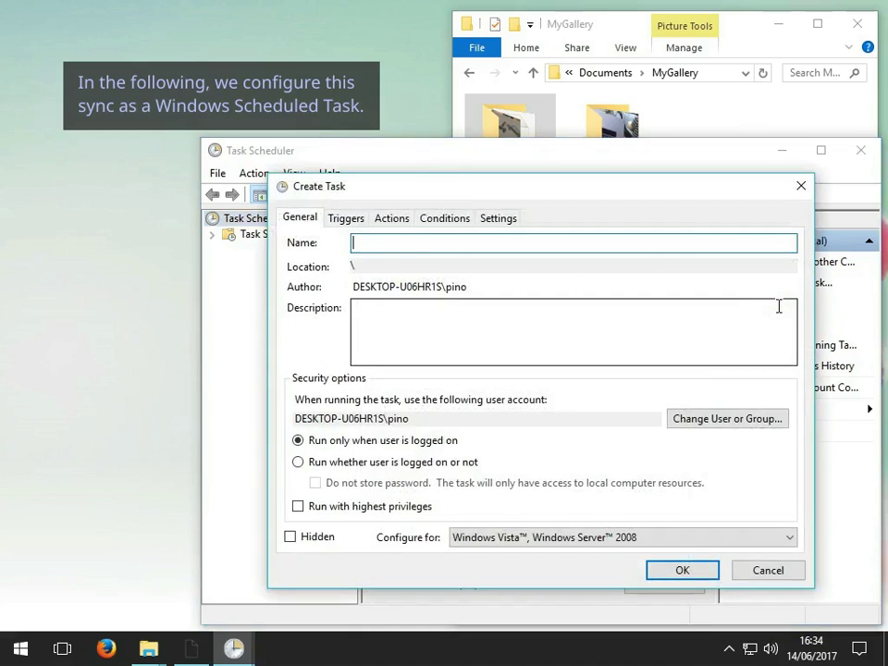
pyautogui.write('sync ')
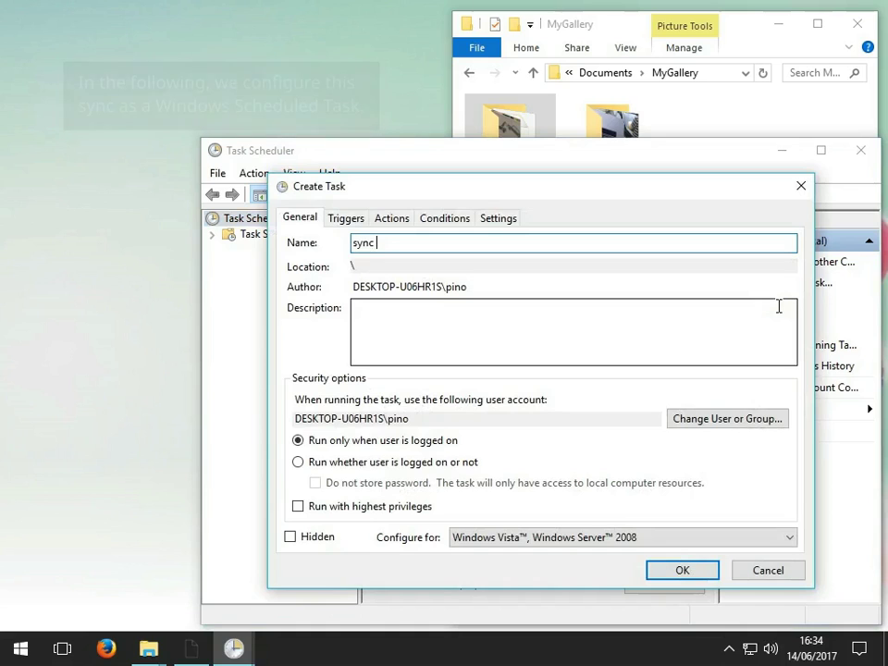
pyautogui.write('my stuff')
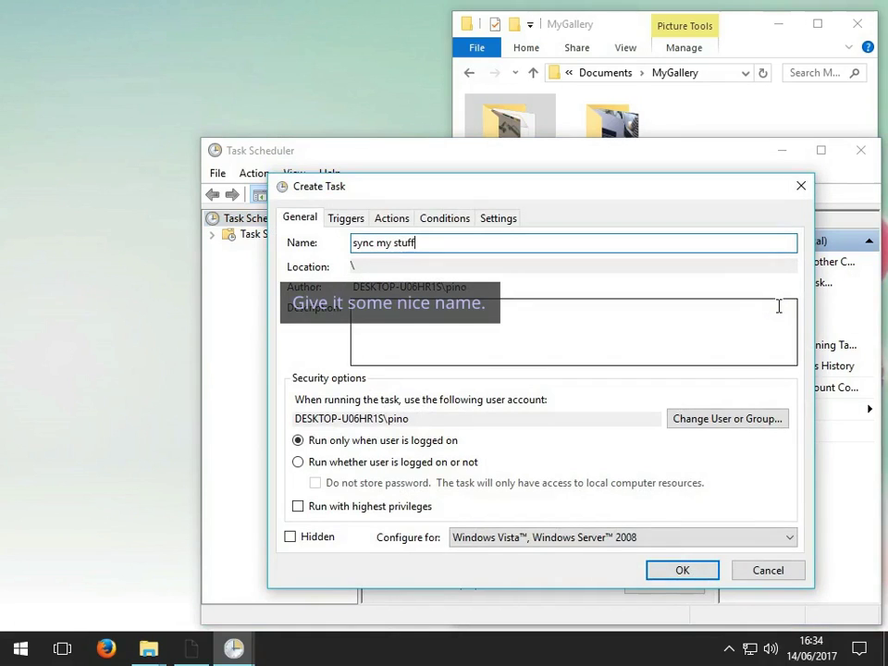
pyautogui.write(' with parsley')
# Step: Add a one-time schedule trigger to the task that repeats every 5 minutes indefinitely
pyautogui.click(349, 228)
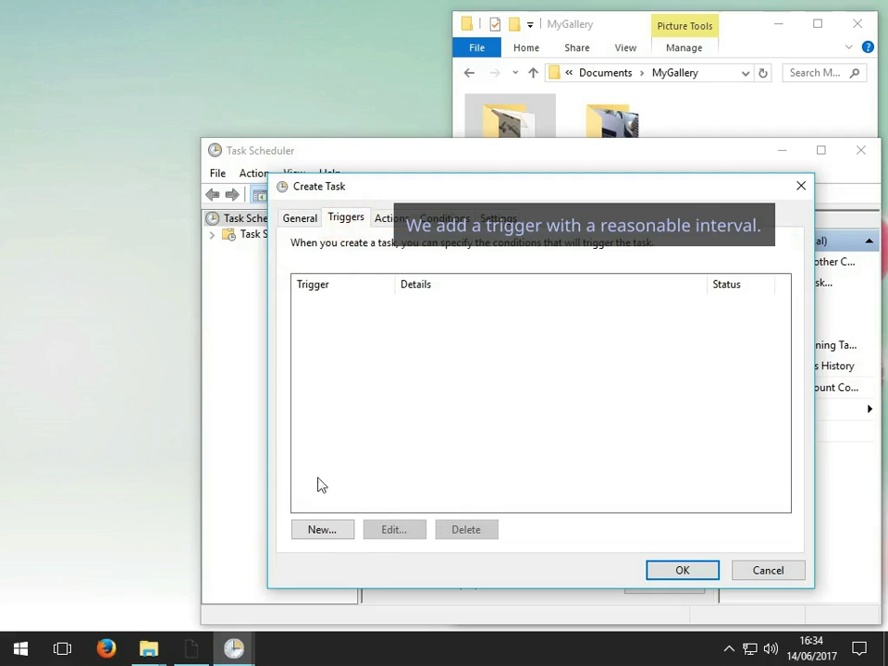
pyautogui.click(322, 531)
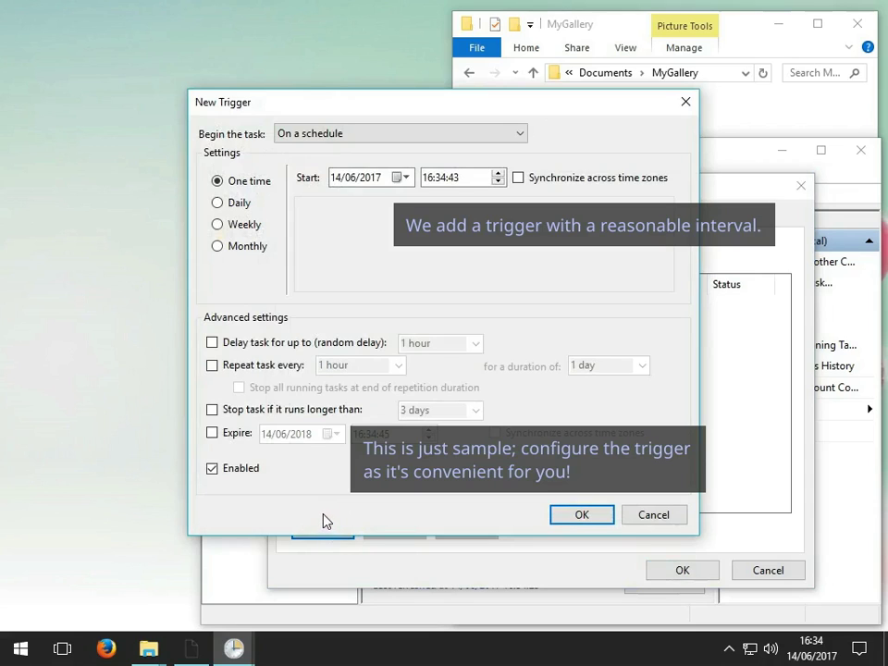
pyautogui.click(294, 367)
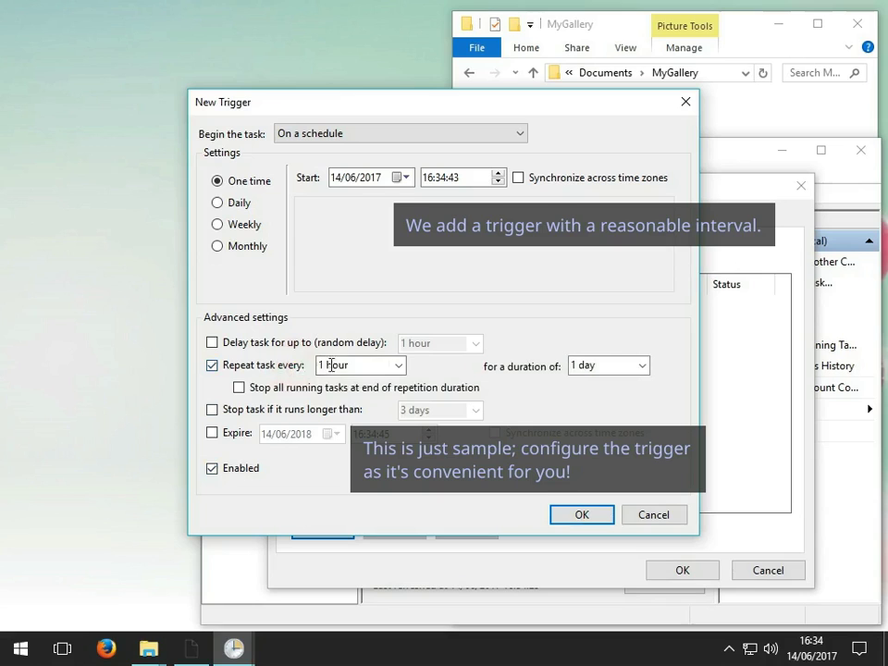
pyautogui.click(398, 366)
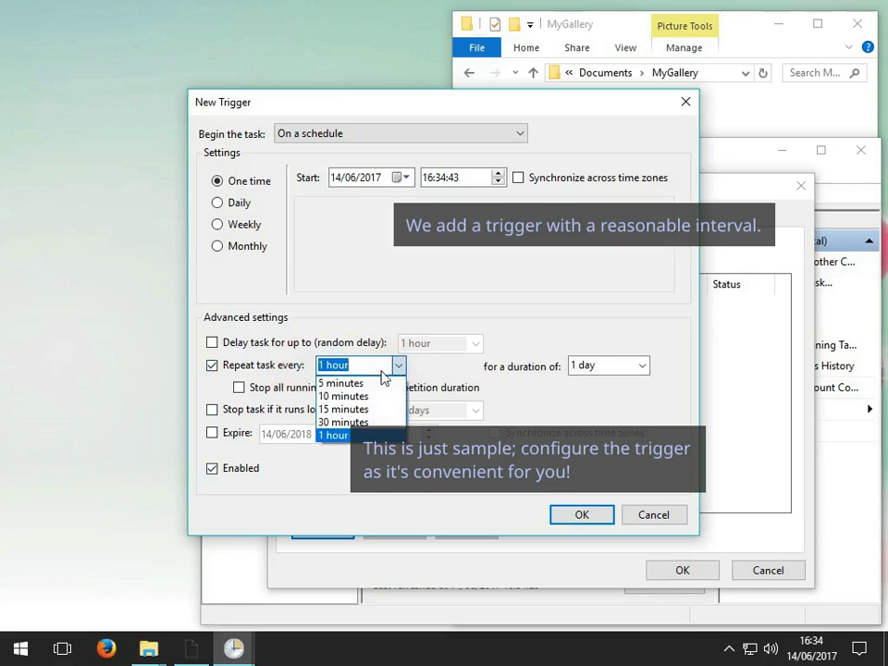
pyautogui.click(370, 382)
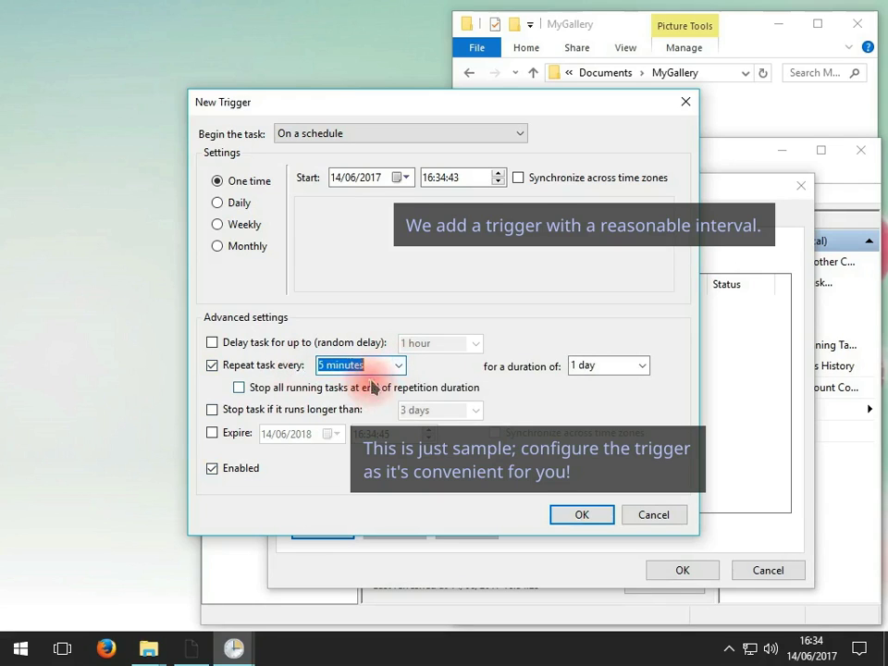
pyautogui.click(641, 366)
pyautogui.click(595, 383)
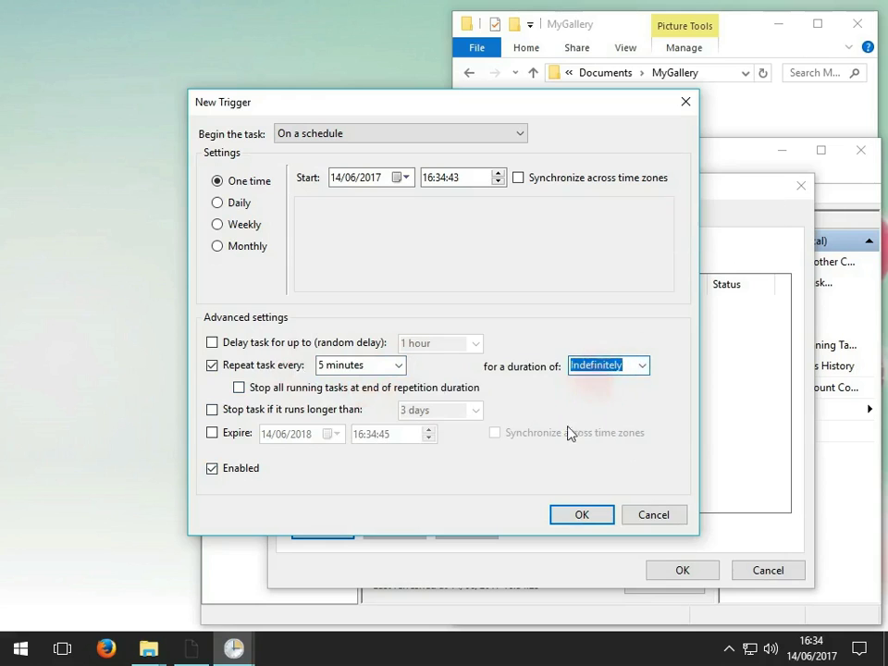
pyautogui.click(572, 514)
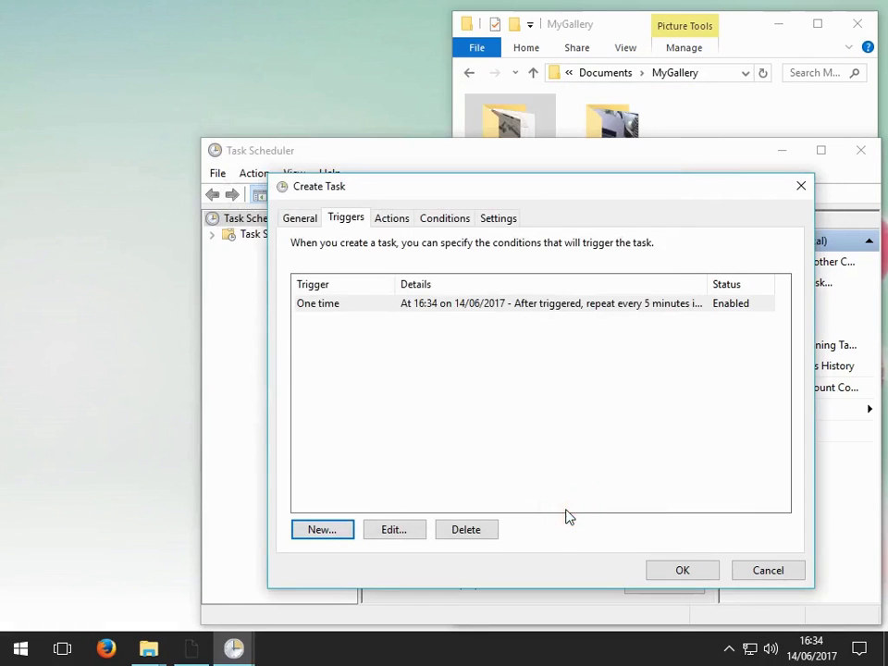
# Step: Start a new program action for the task and set its program to "C:\Python34\pythonw.exe", copied from Parsley's command-line hint
pyautogui.click(397, 226)
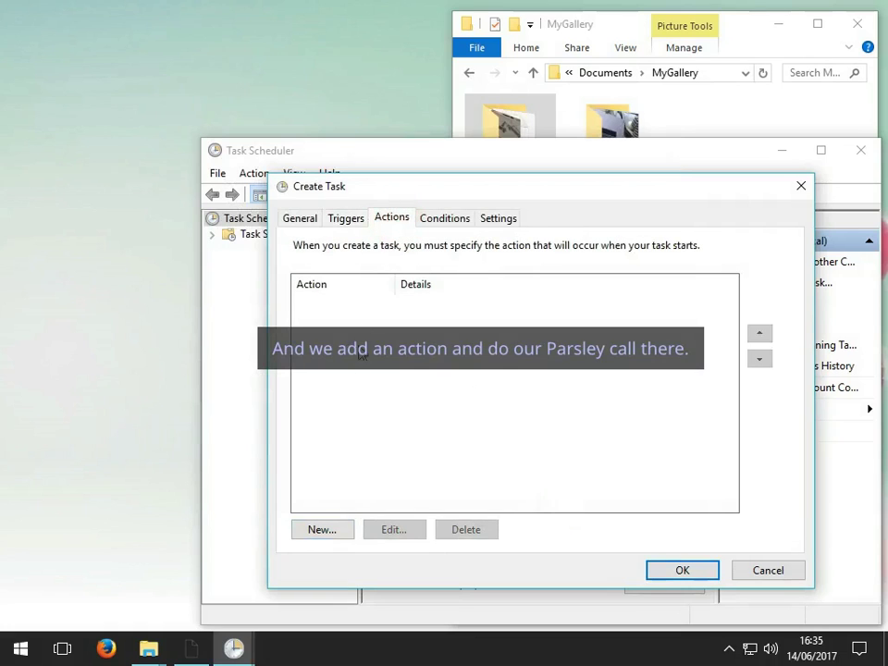
pyautogui.click(323, 531)
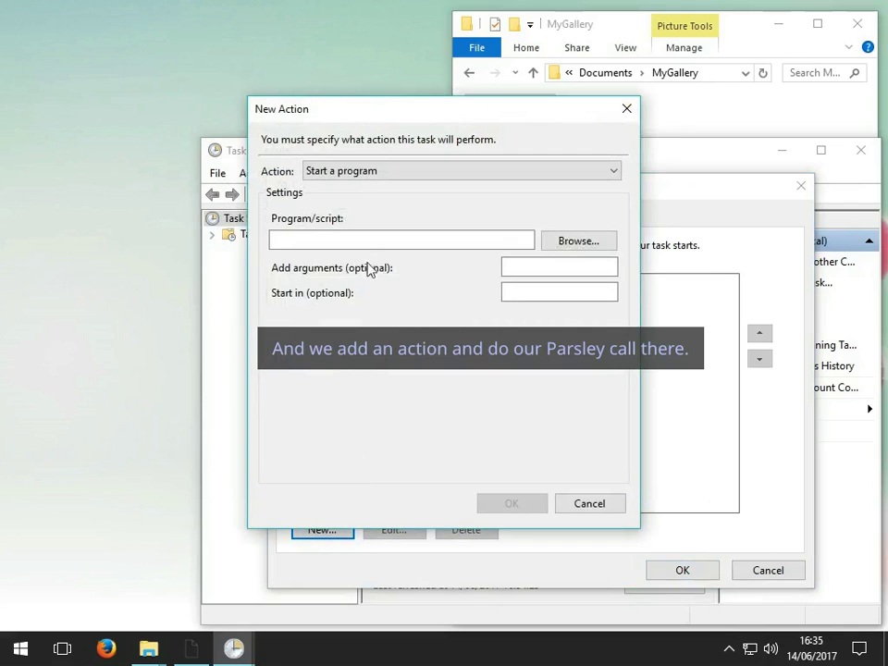
pyautogui.click(368, 241)
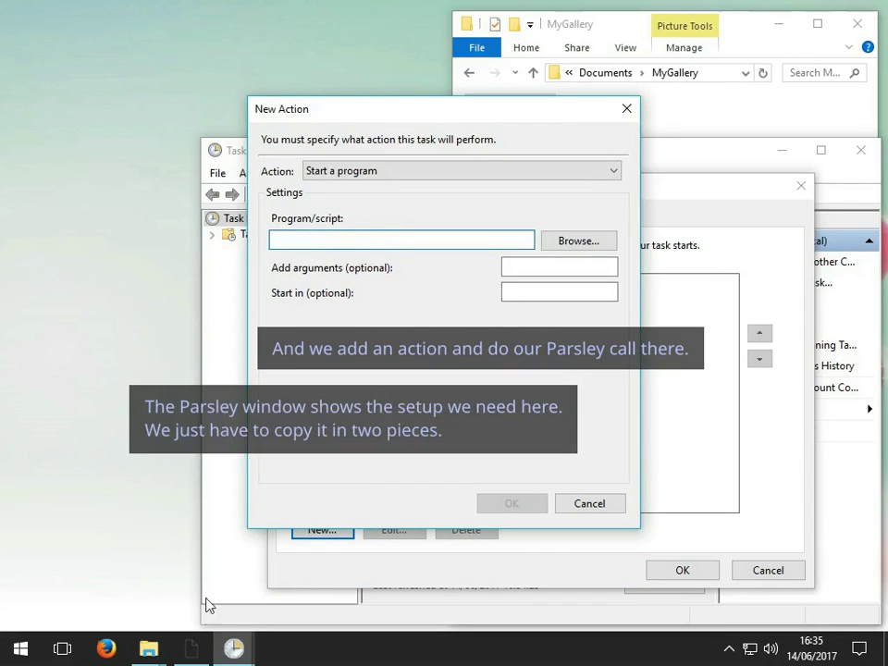
pyautogui.click(191, 649)
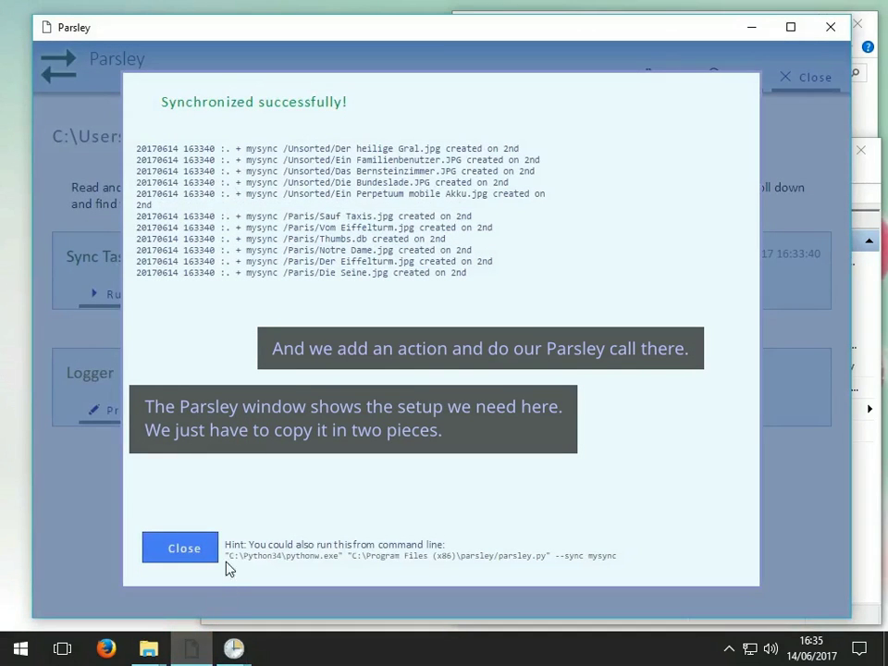
pyautogui.moveTo(225, 556); pyautogui.dragTo(336, 559)
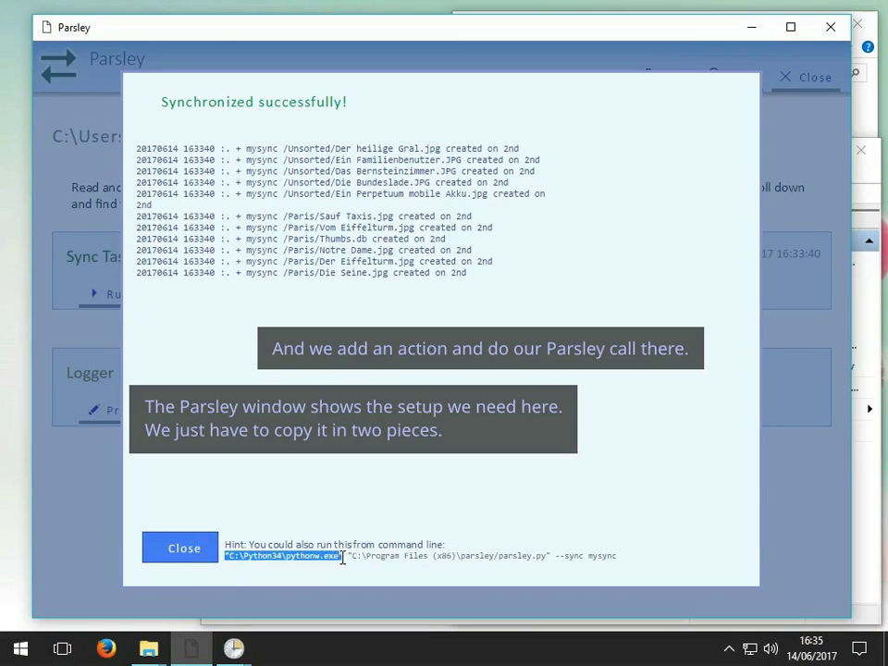
pyautogui.rightClick(338, 559)
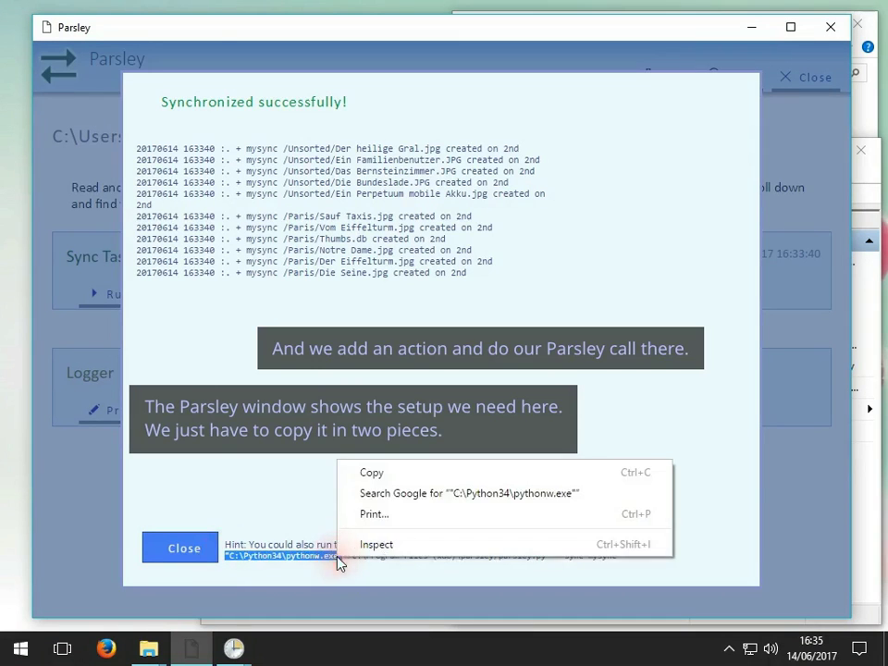
pyautogui.click(371, 474)
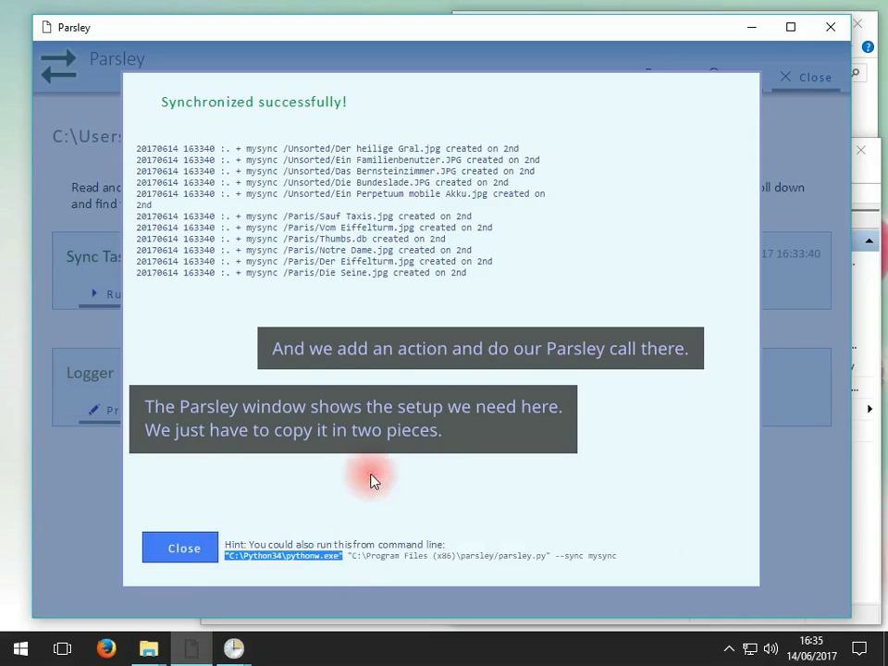
pyautogui.click(234, 648)
pyautogui.click(278, 600)
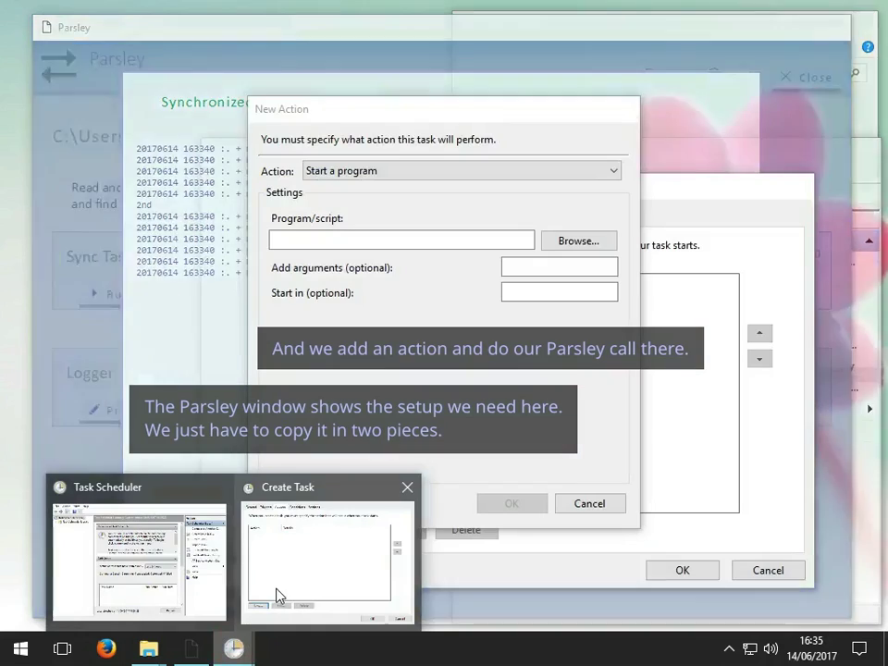
pyautogui.rightClick(378, 242)
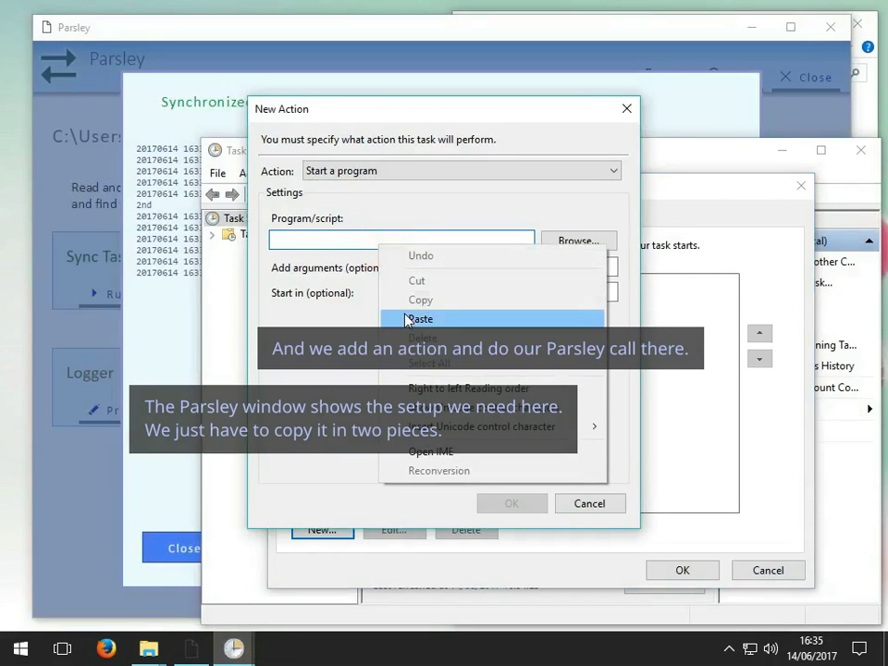
pyautogui.click(416, 318)
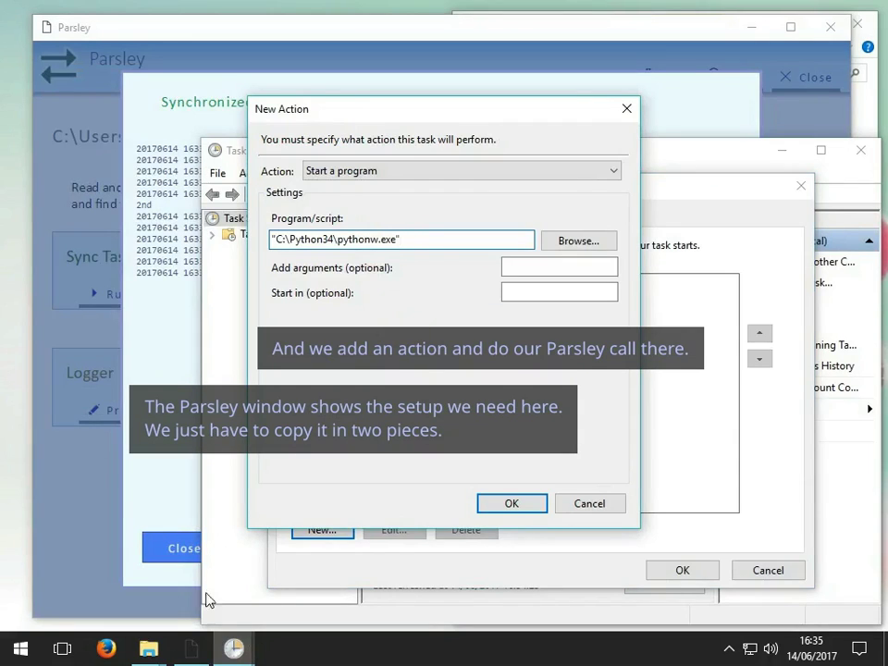
# Step: Copy "C:\Program Files (x86)\parsley/parsley.py" --sync mysync from Parsley's command-line hint into the action's arguments and save the action
pyautogui.click(192, 648)
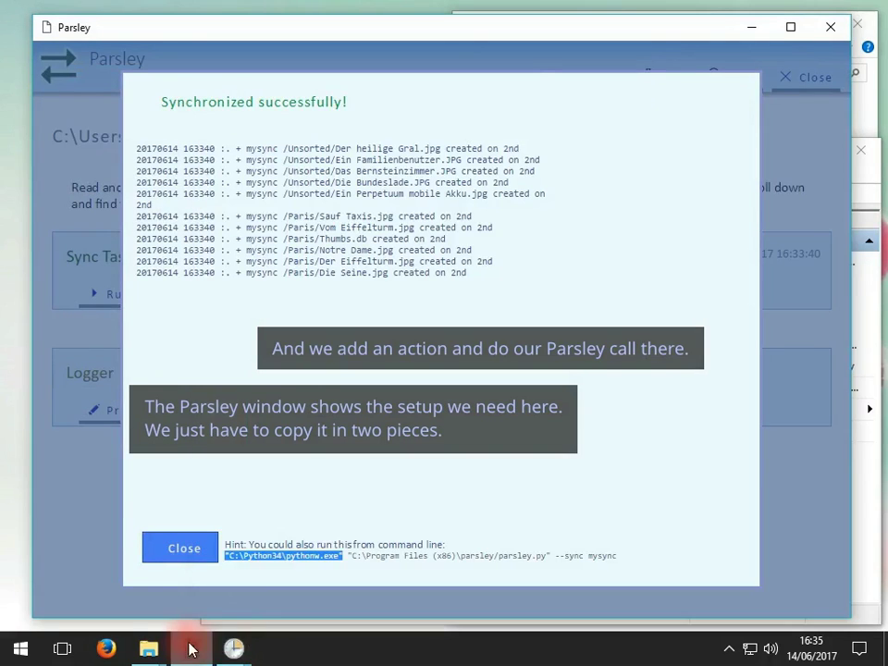
pyautogui.click(350, 555)
pyautogui.moveTo(350, 557); pyautogui.dragTo(626, 555)
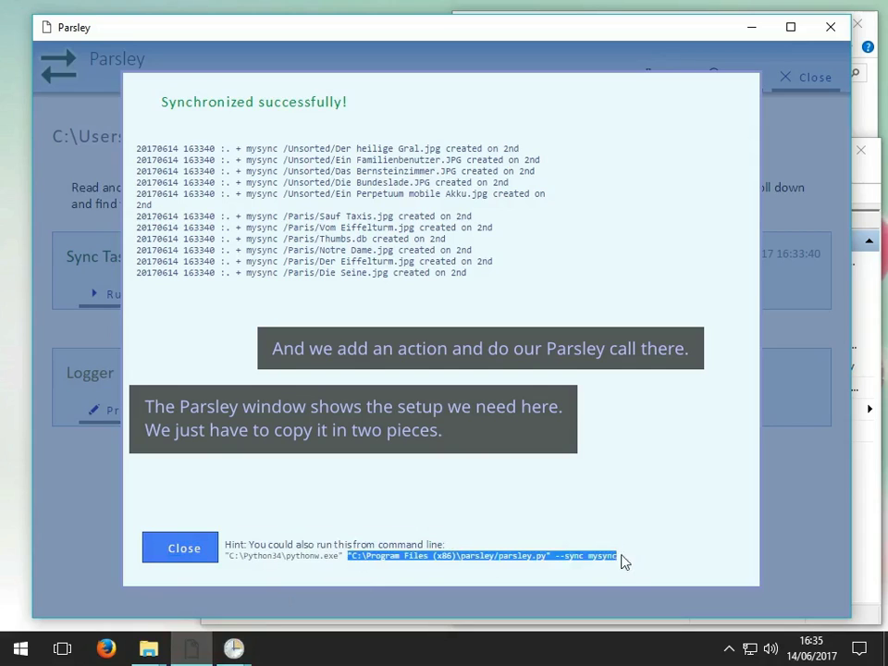
pyautogui.rightClick(613, 556)
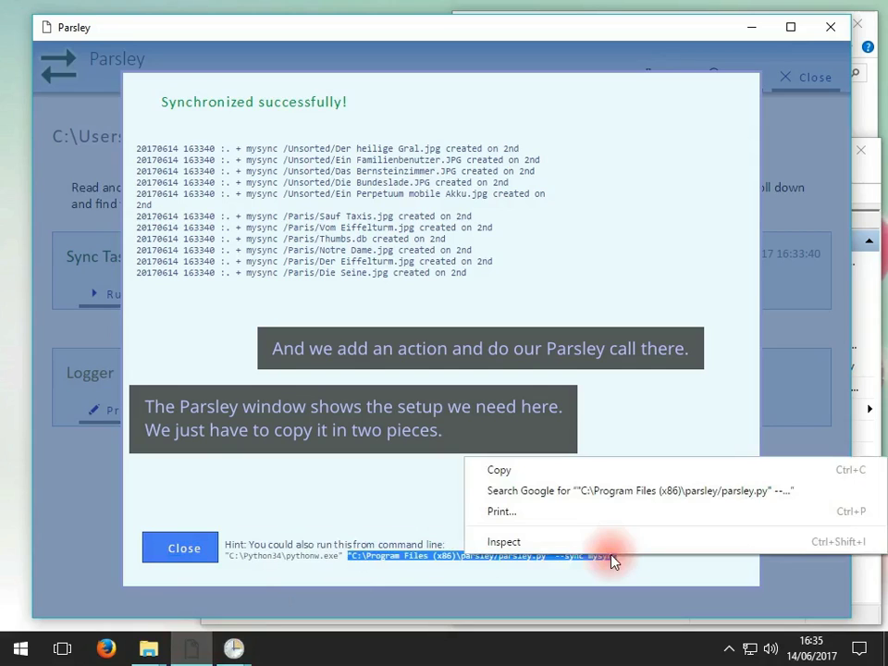
pyautogui.click(515, 474)
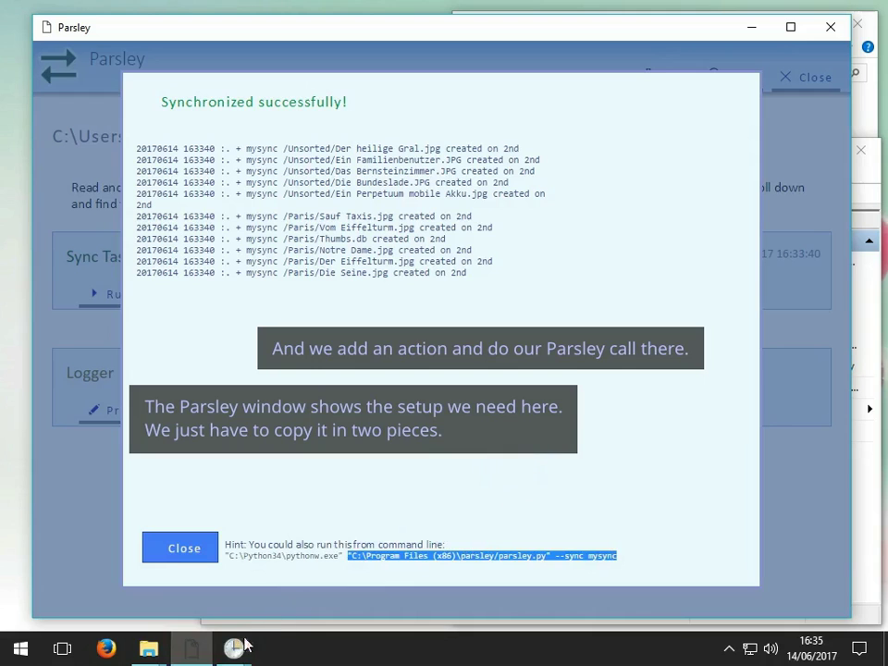
pyautogui.moveTo(252, 641)
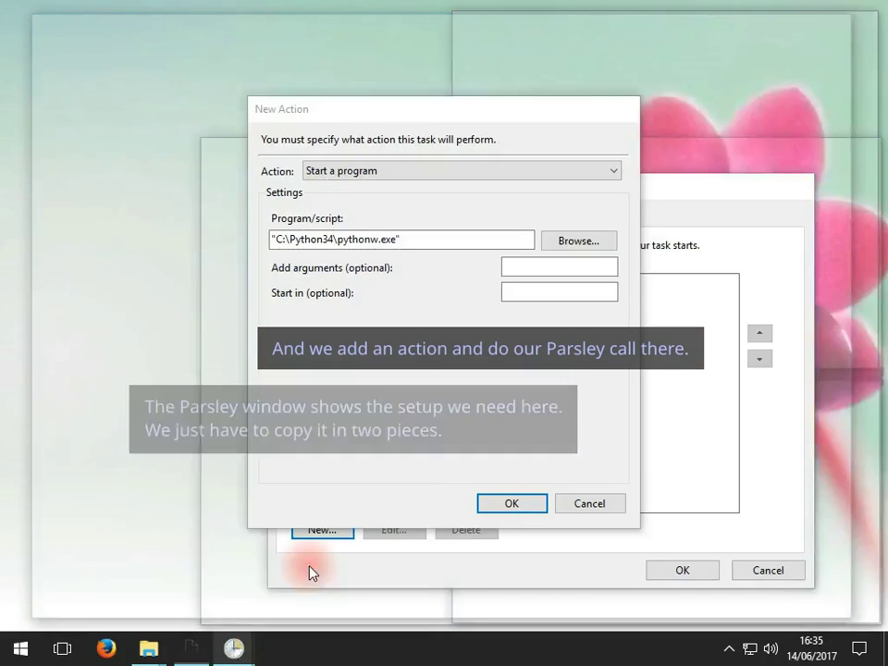
pyautogui.click(308, 572)
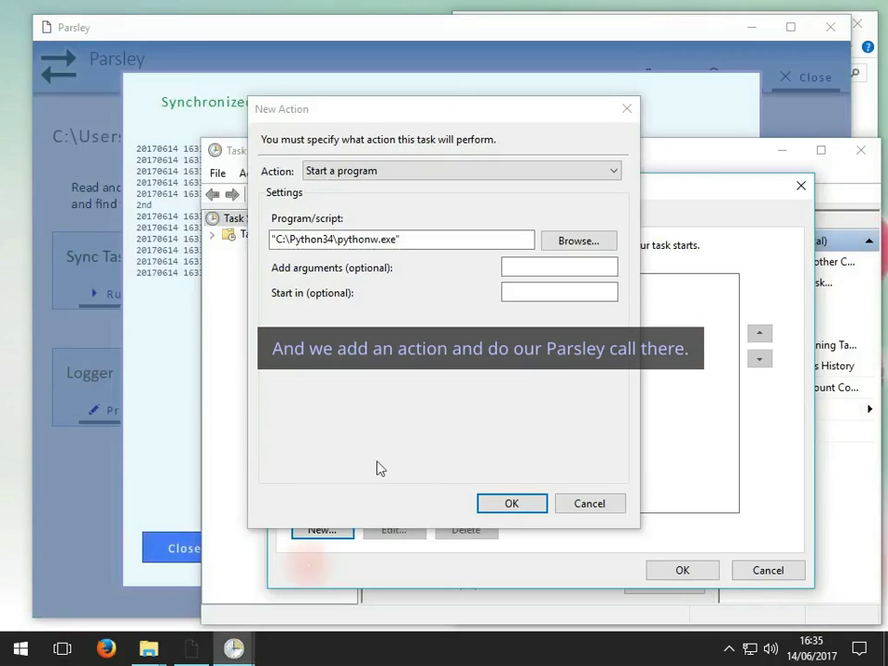
pyautogui.rightClick(530, 269)
pyautogui.click(555, 346)
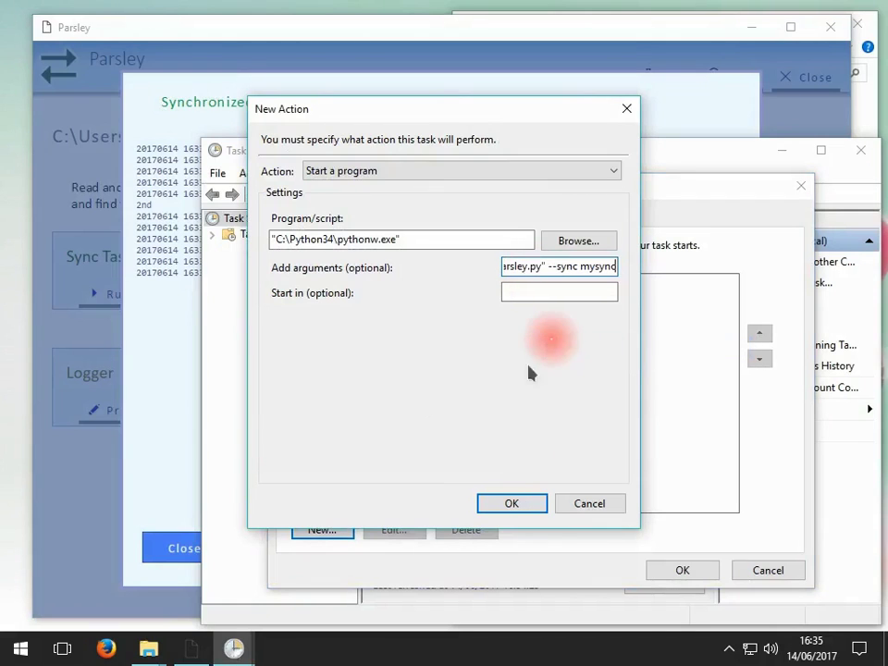
pyautogui.click(509, 504)
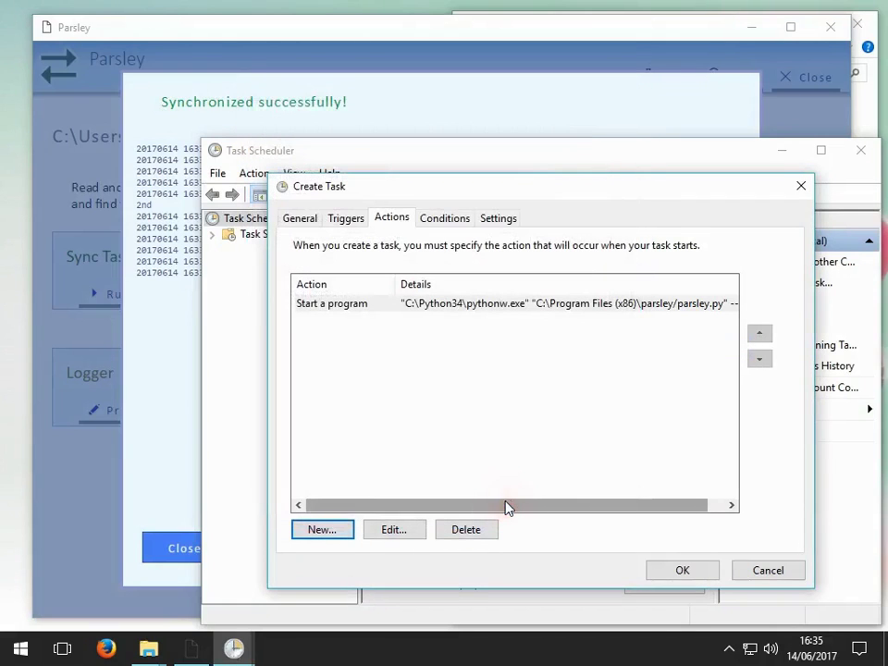
# Step: Save the scheduled task and close both Task Scheduler and Parsley
pyautogui.click(680, 571)
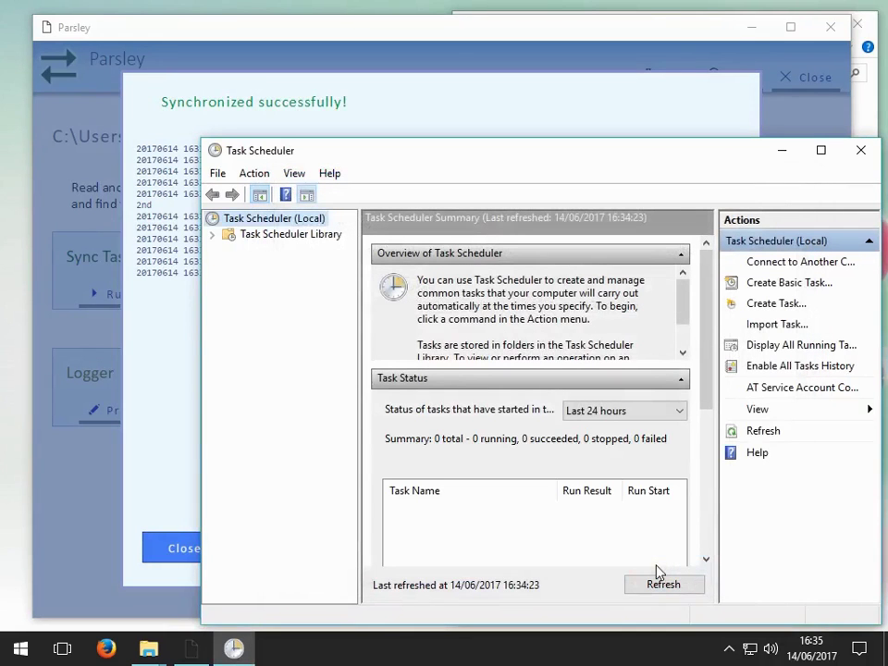
pyautogui.click(855, 162)
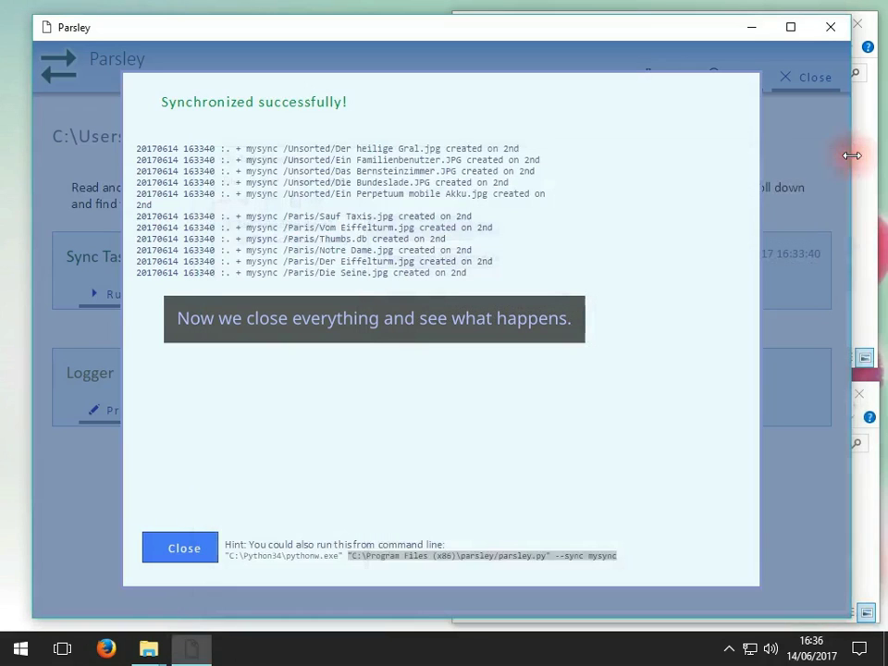
pyautogui.click(831, 27)
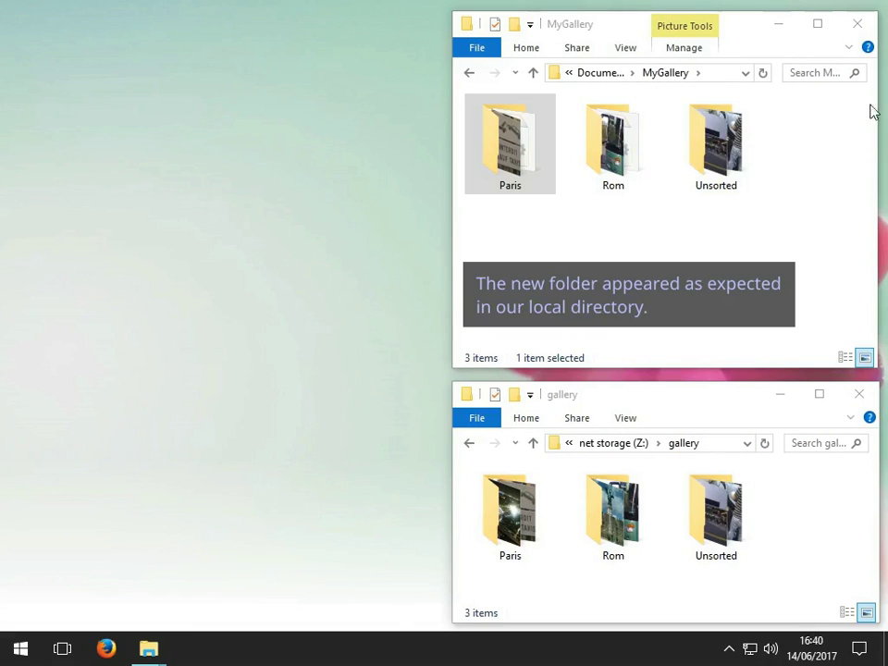
# Step: Open the Rom folder in MyGallery in File Explorer to check its synced contents
pyautogui.doubleClick(613, 143)
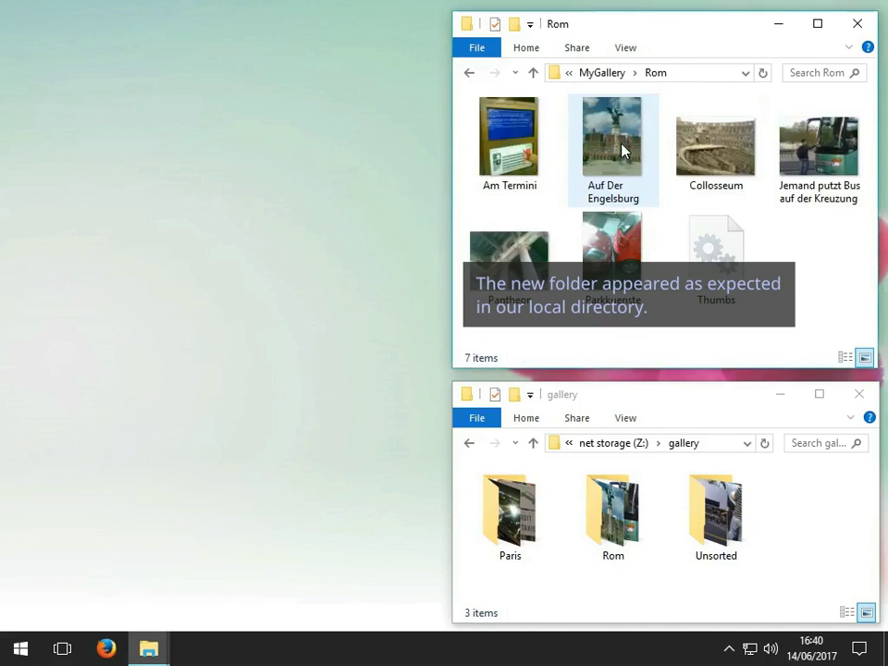